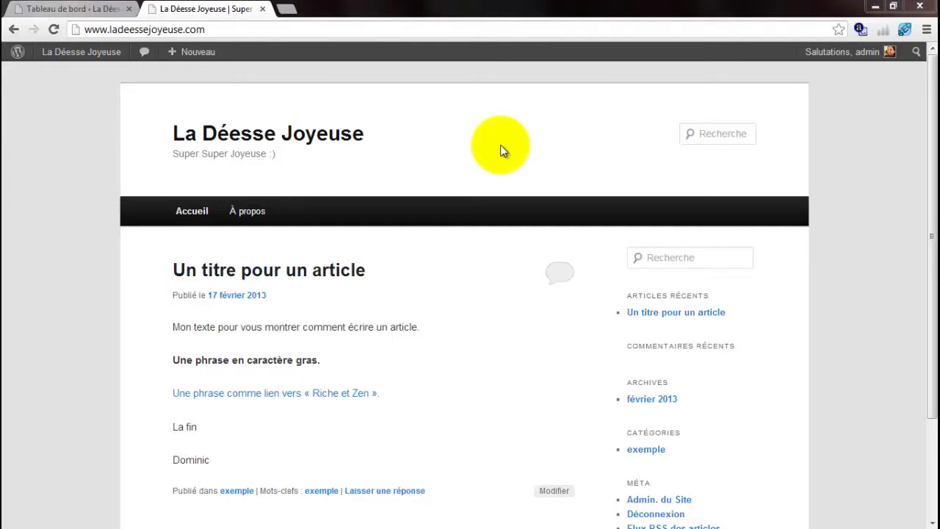
- Install and activate the All in One SEO Pack extension from the dashboard's popular extensions
click(87, 13)
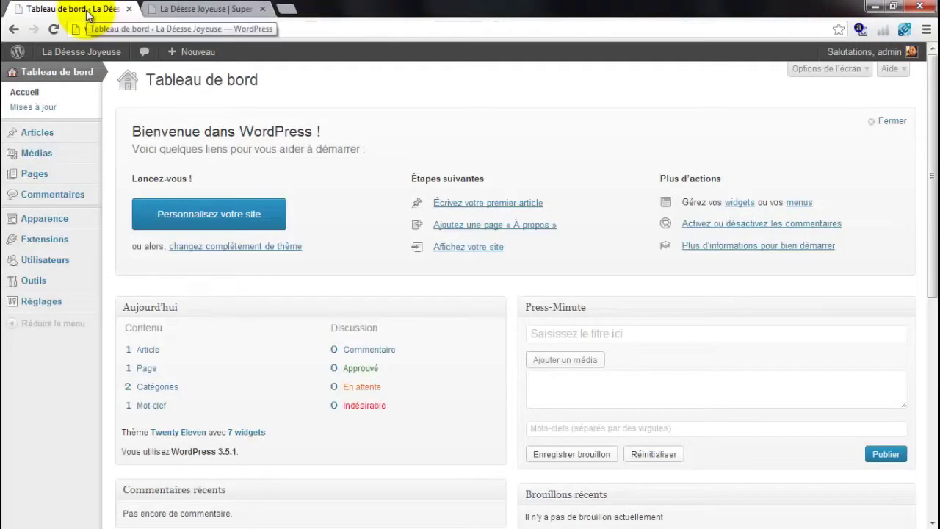
mouse_move(50, 244)
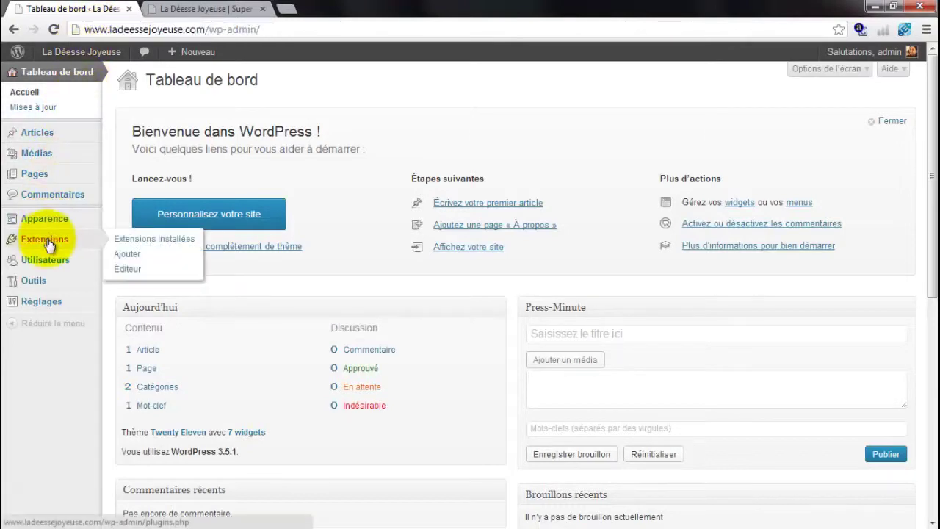
click(122, 255)
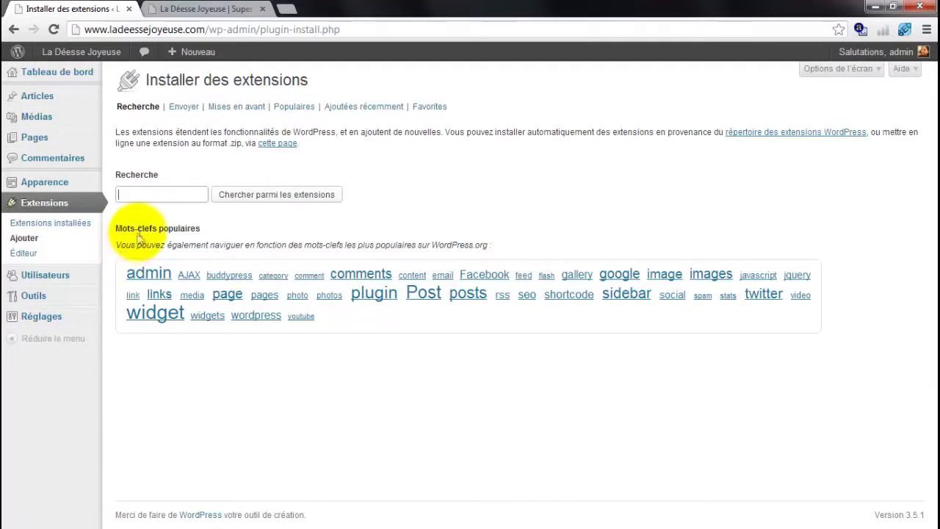
click(293, 108)
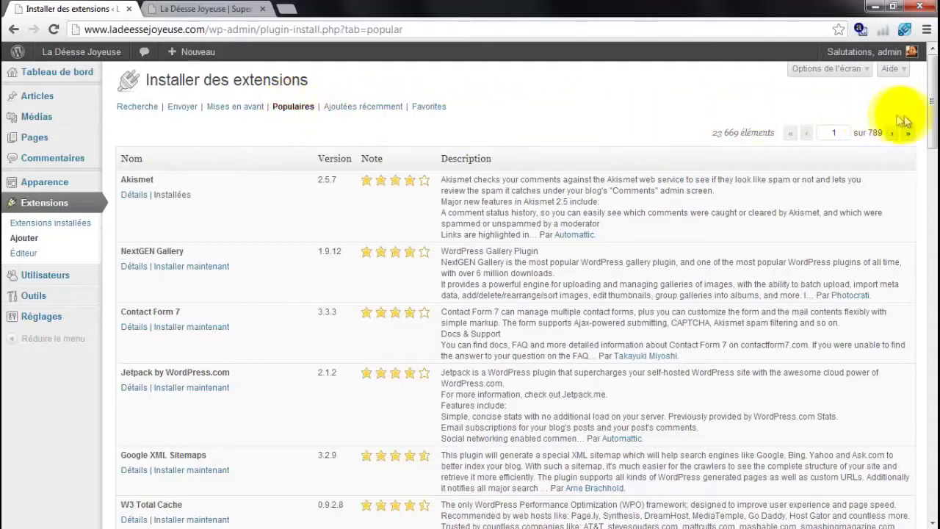
drag(931, 128, 923, 210)
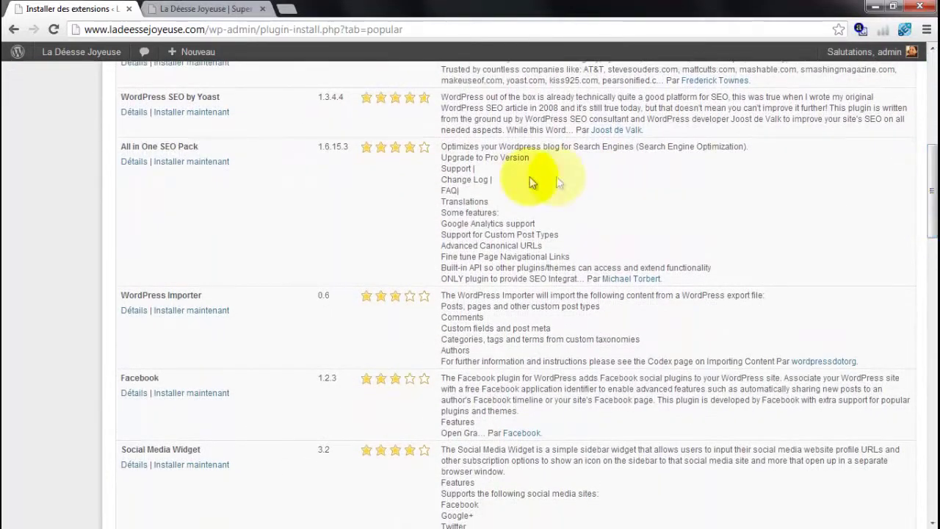
click(192, 163)
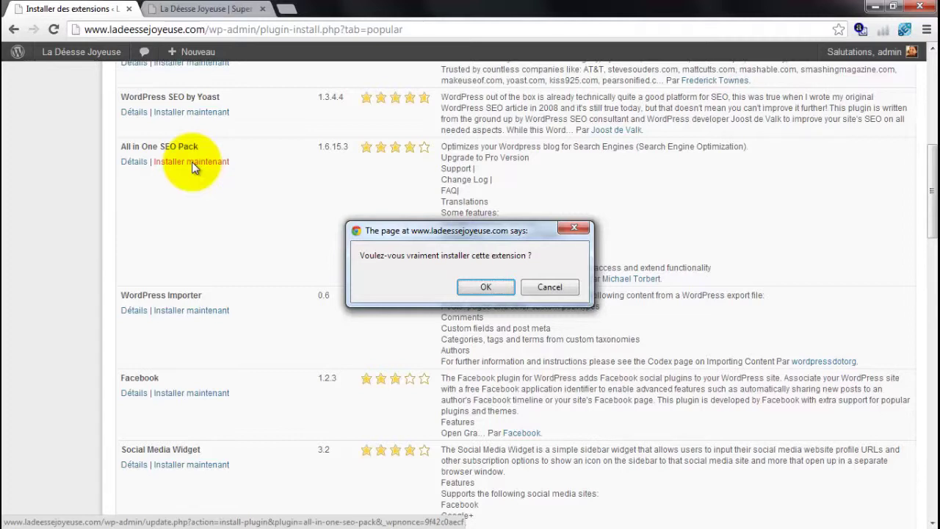
click(486, 287)
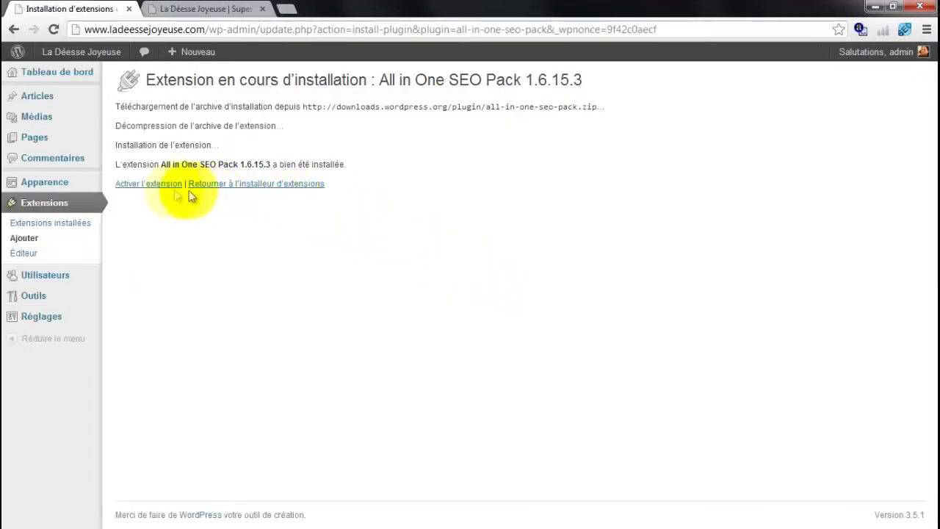
click(140, 193)
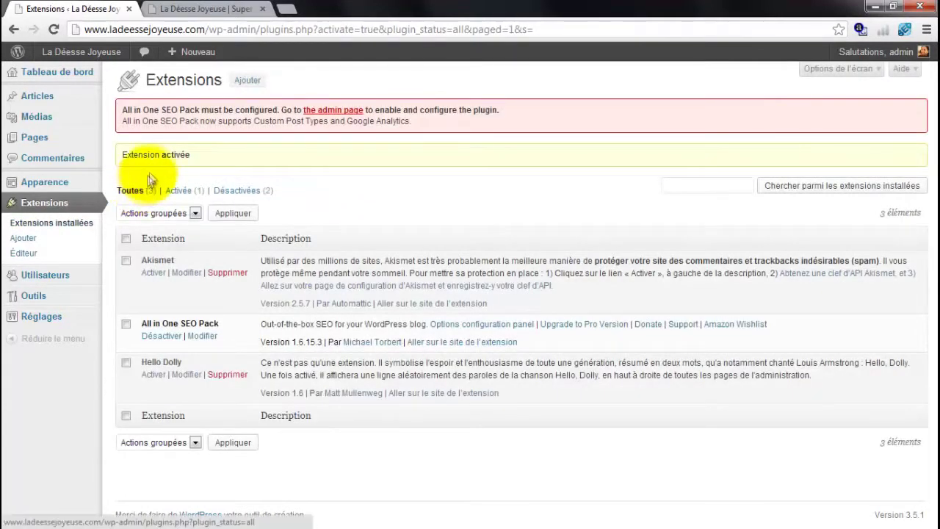
- Enable All in One SEO with home title "La Déesse Joyeuse", description "Chez moi enfin! Mon patrimoine sur le web! :)", keywords "Déesse, Joy, Bonheur, Amour", and save
click(339, 111)
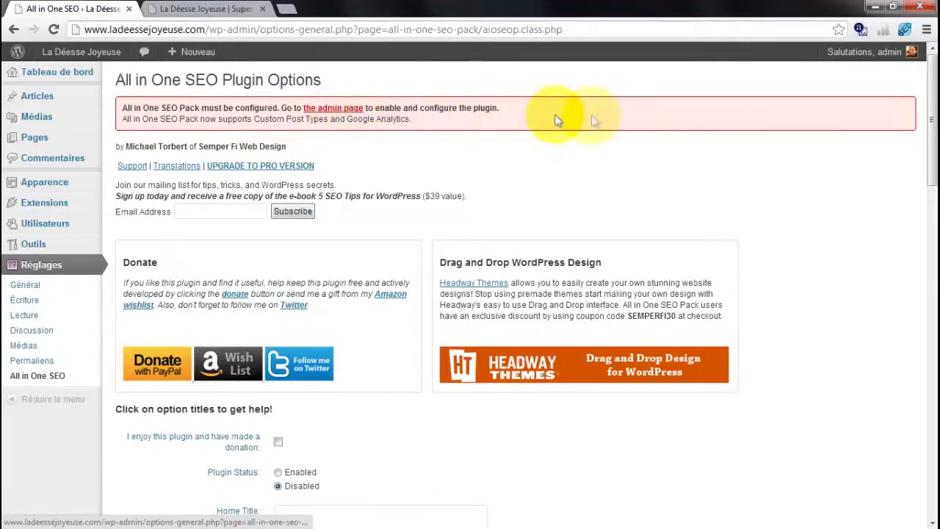
drag(930, 119, 928, 286)
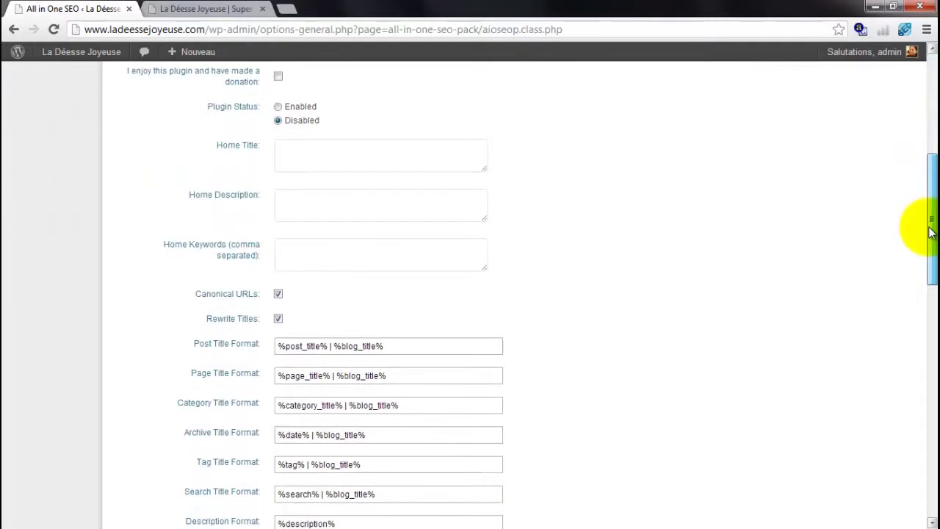
click(277, 107)
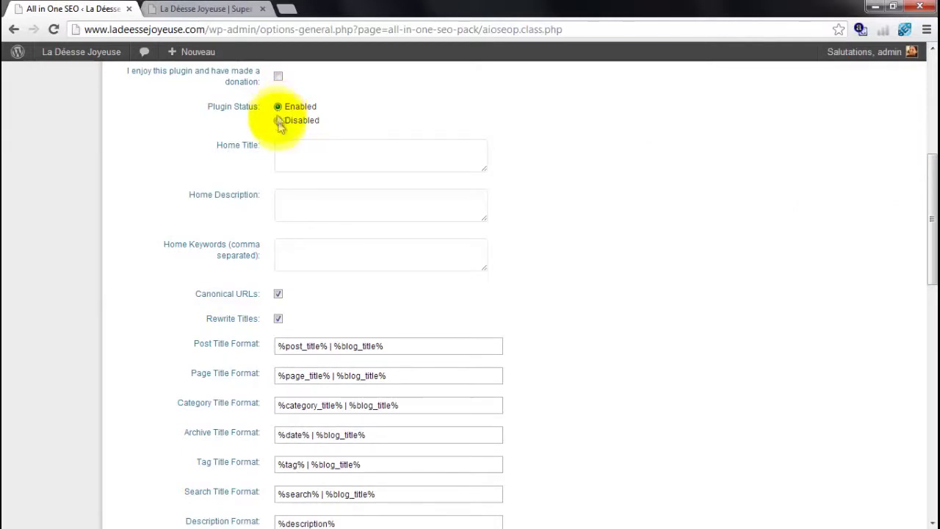
click(291, 152)
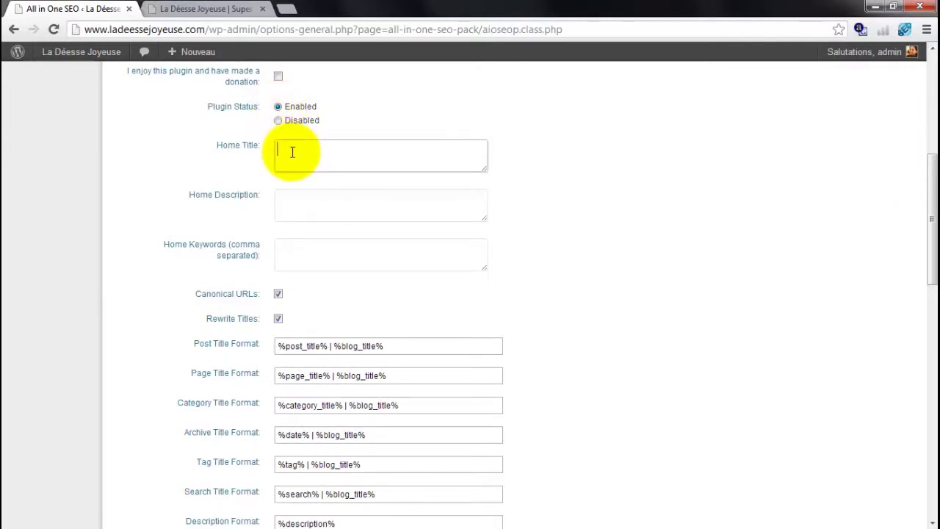
text(La d)
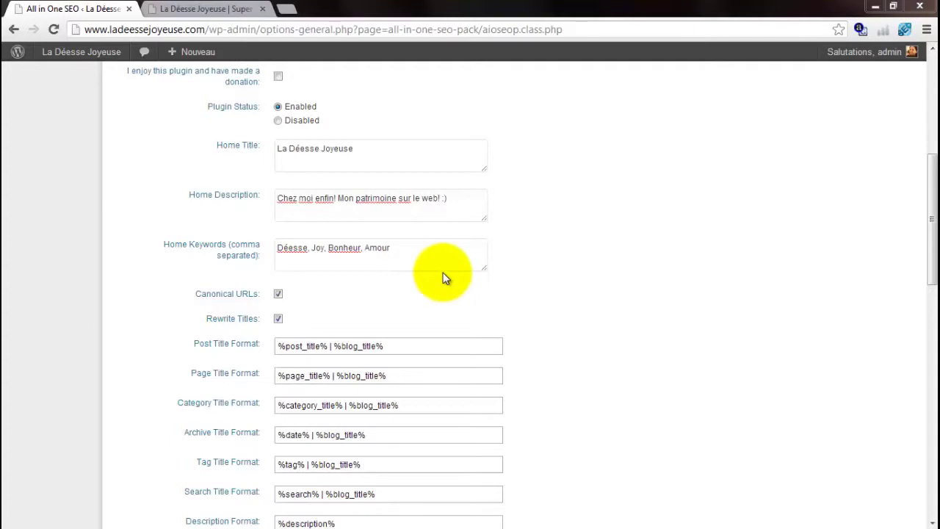
drag(930, 254, 931, 494)
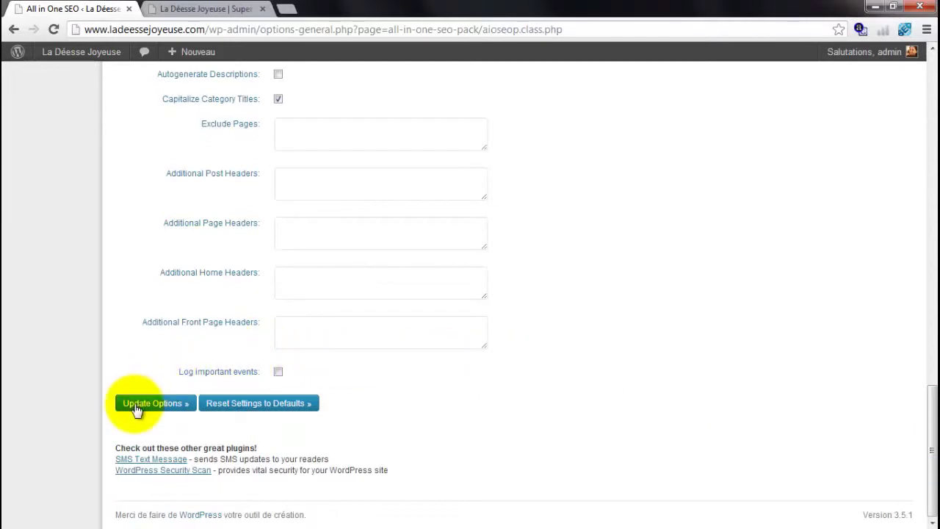
click(136, 406)
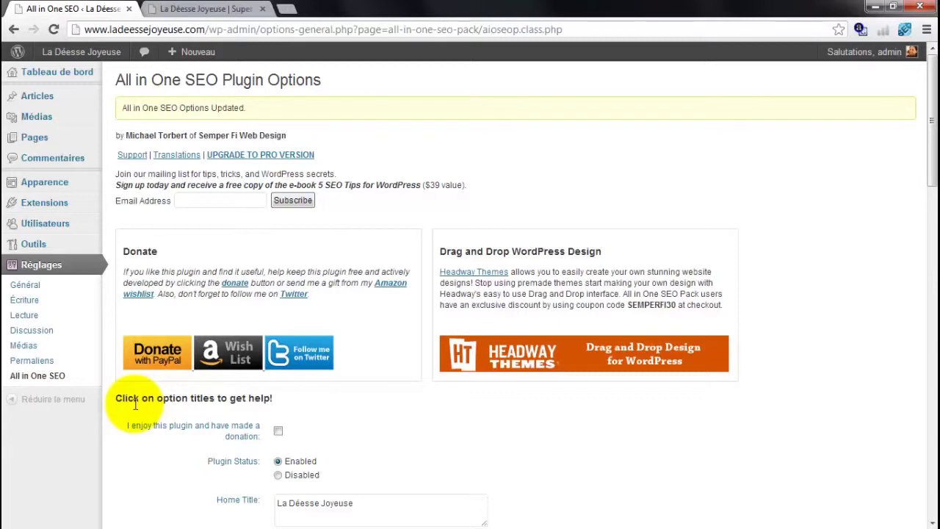
- Install and activate the Google XML Sitemaps extension from the popular extensions
mouse_move(53, 204)
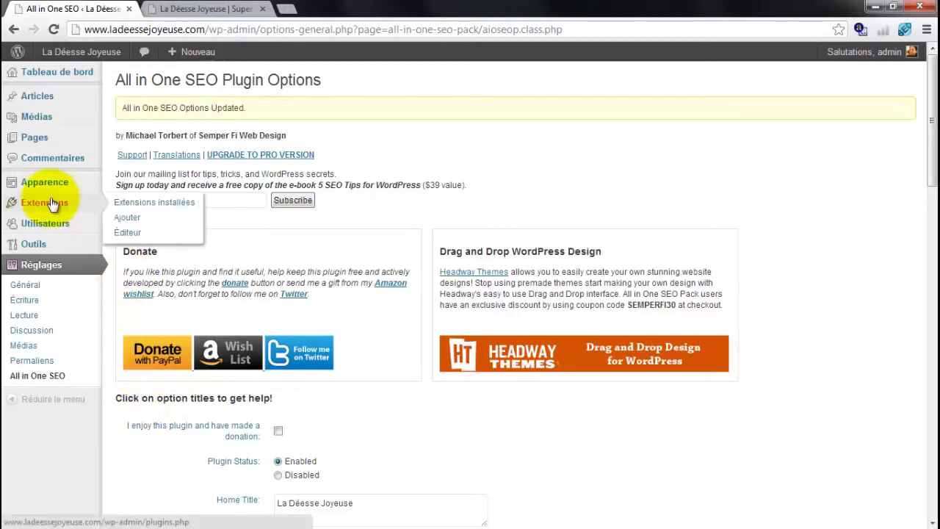
click(127, 217)
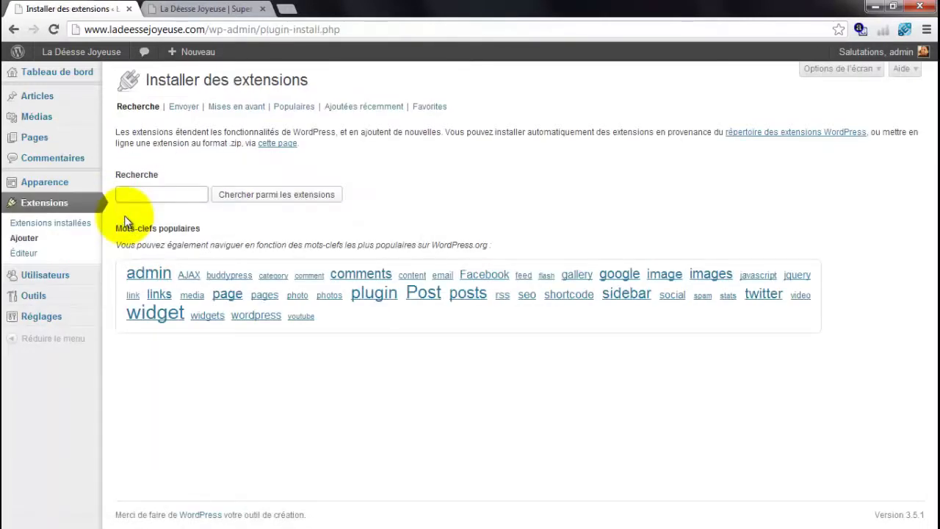
click(289, 108)
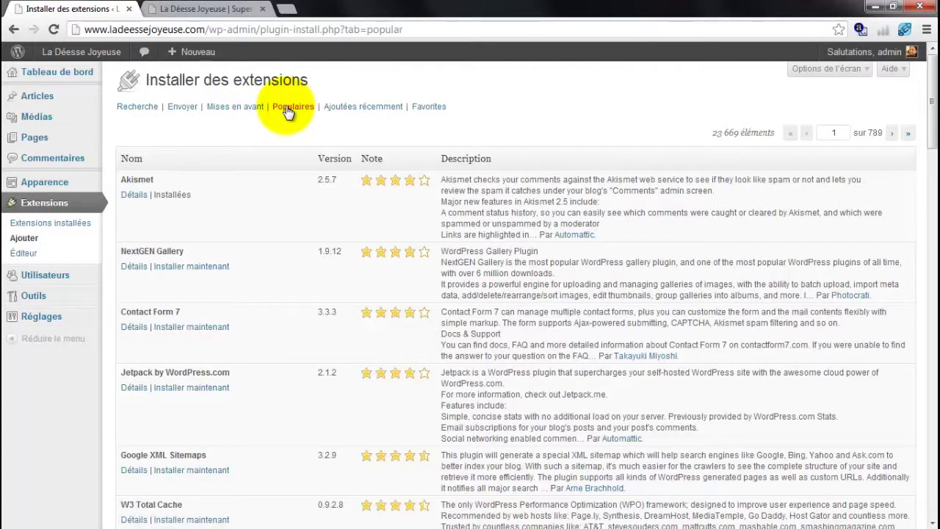
drag(934, 114, 927, 178)
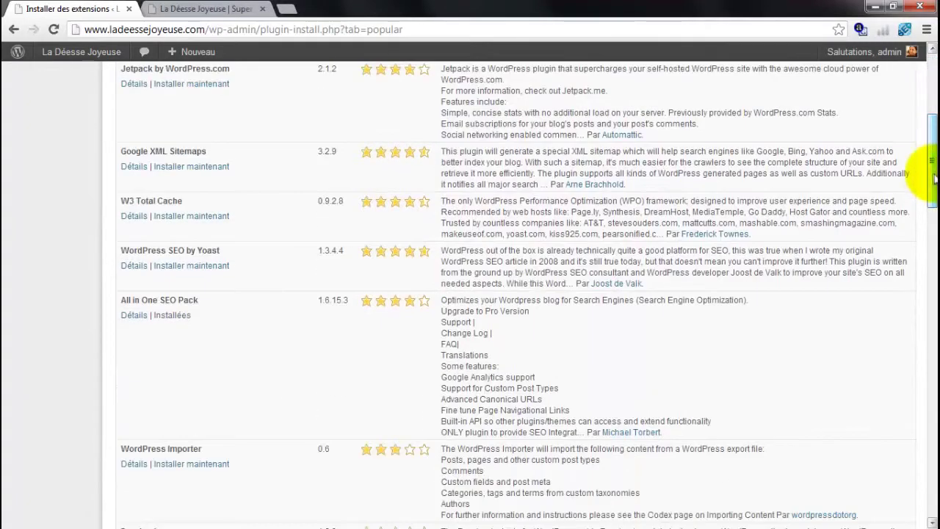
click(204, 170)
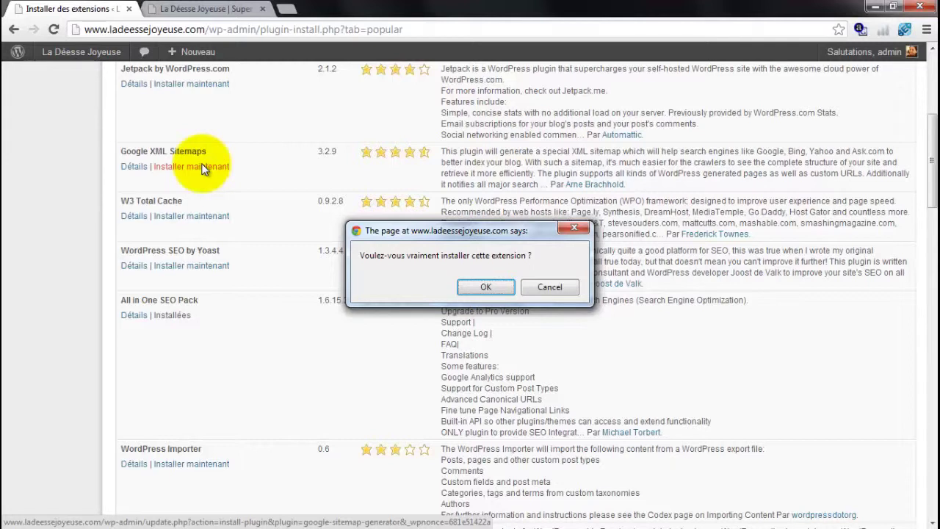
click(479, 287)
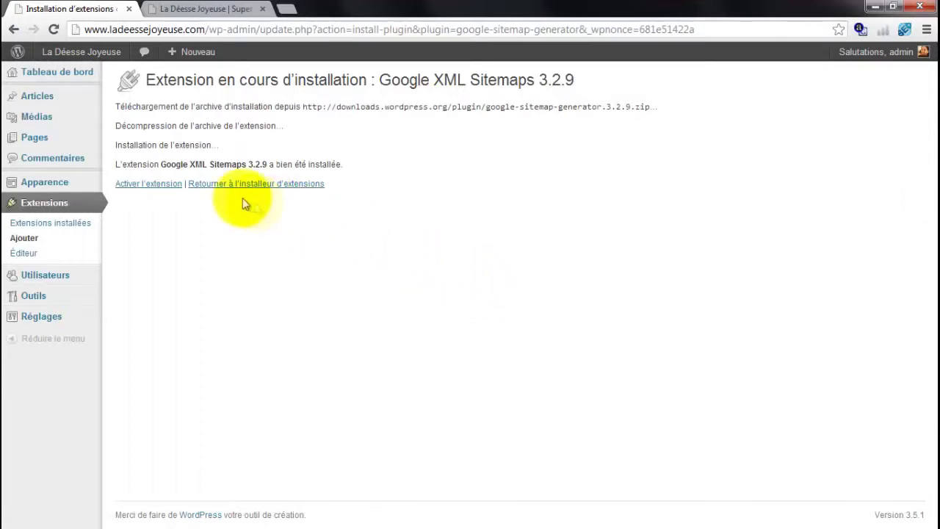
click(169, 185)
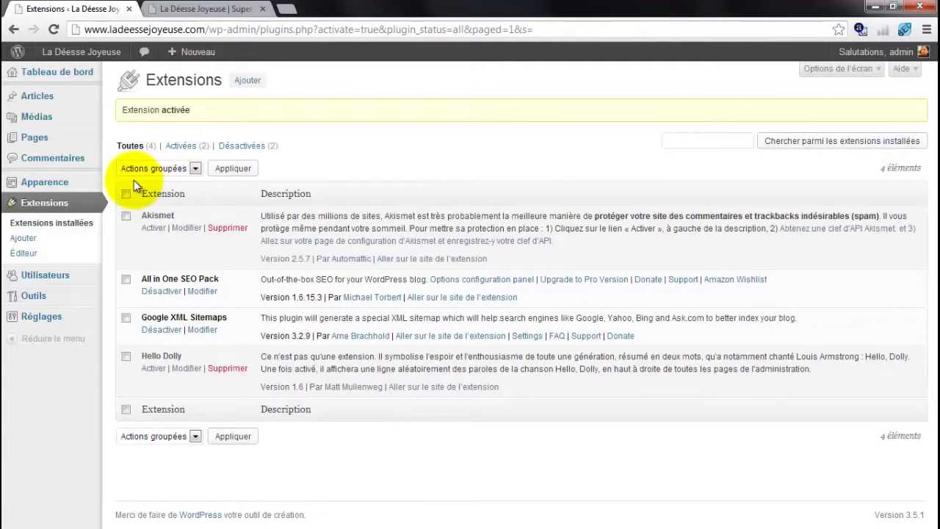
- Search the extension directory for "Ultimate follow me", then install and activate Ultimate Follow Me
click(17, 240)
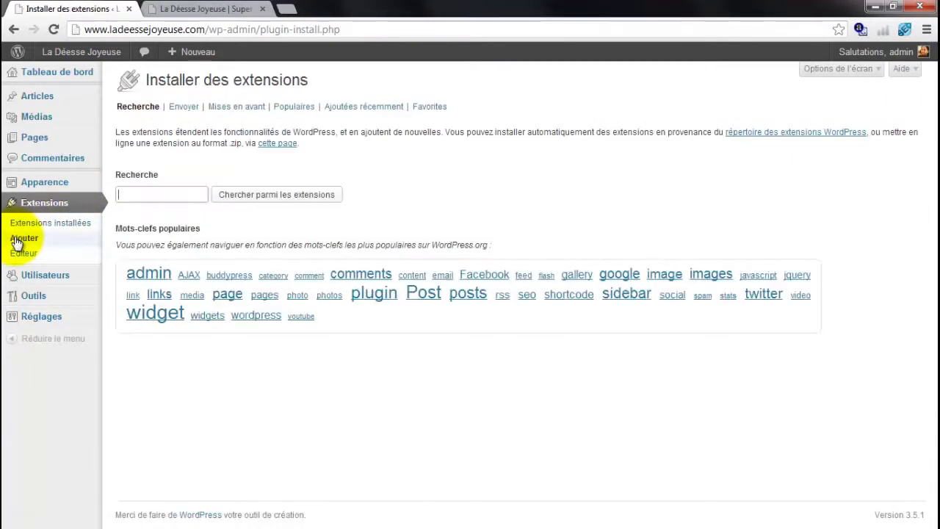
click(146, 193)
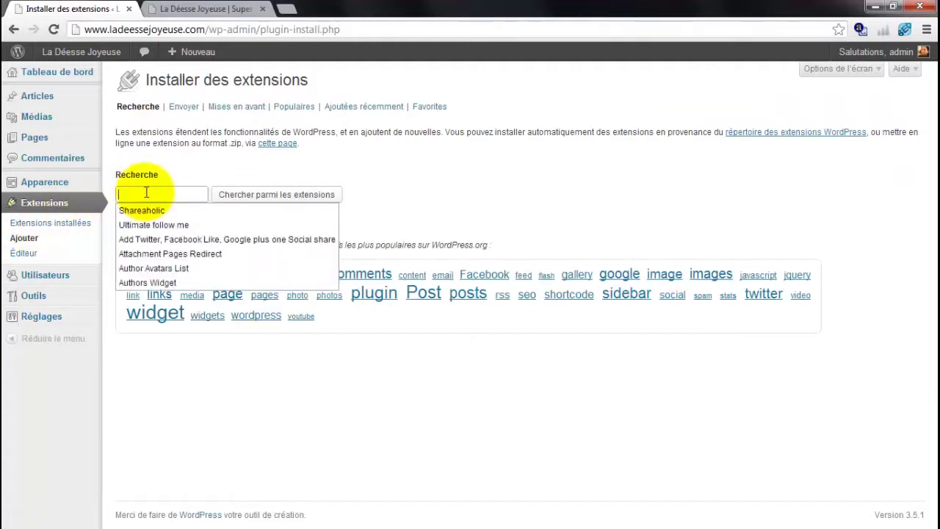
text(u)
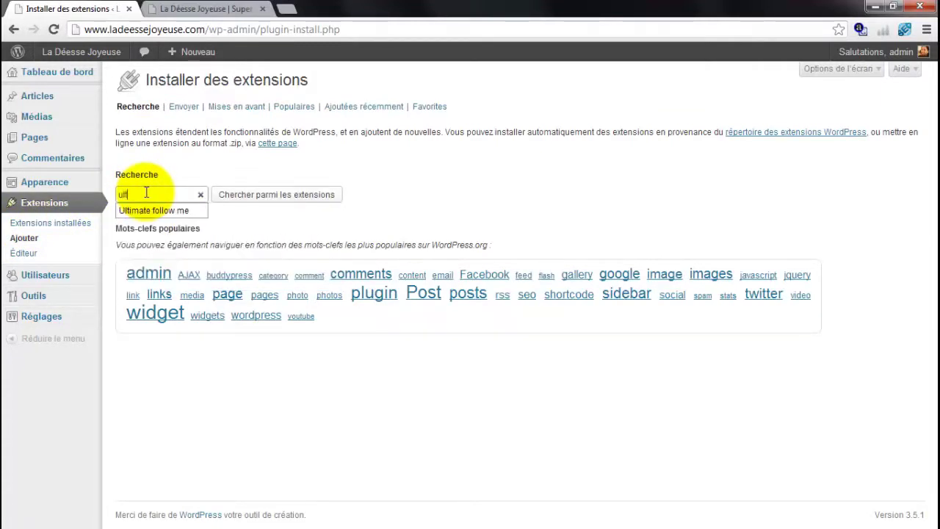
text(lt)
click(155, 211)
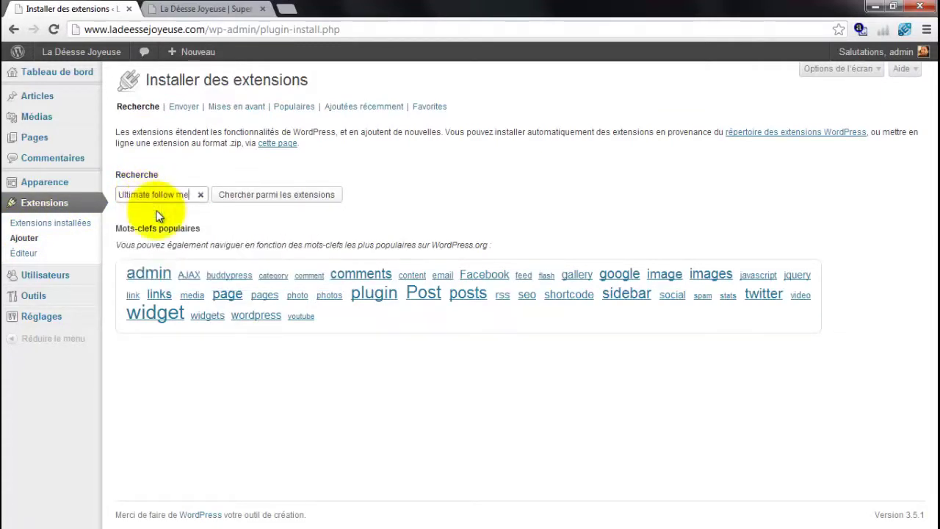
click(265, 196)
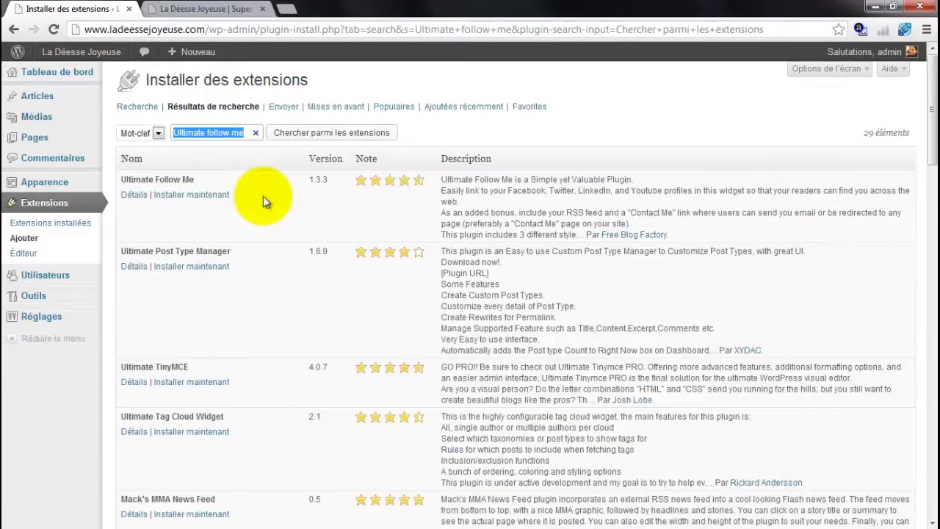
click(208, 195)
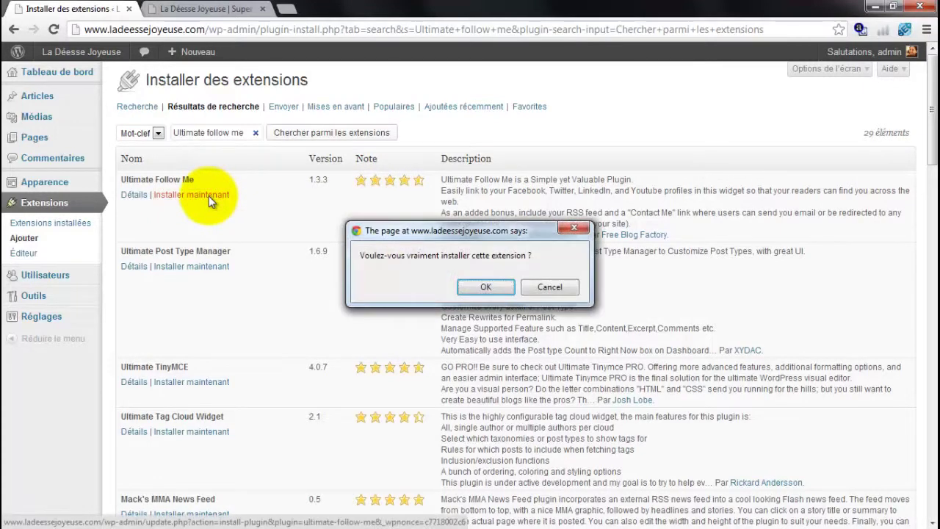
click(483, 287)
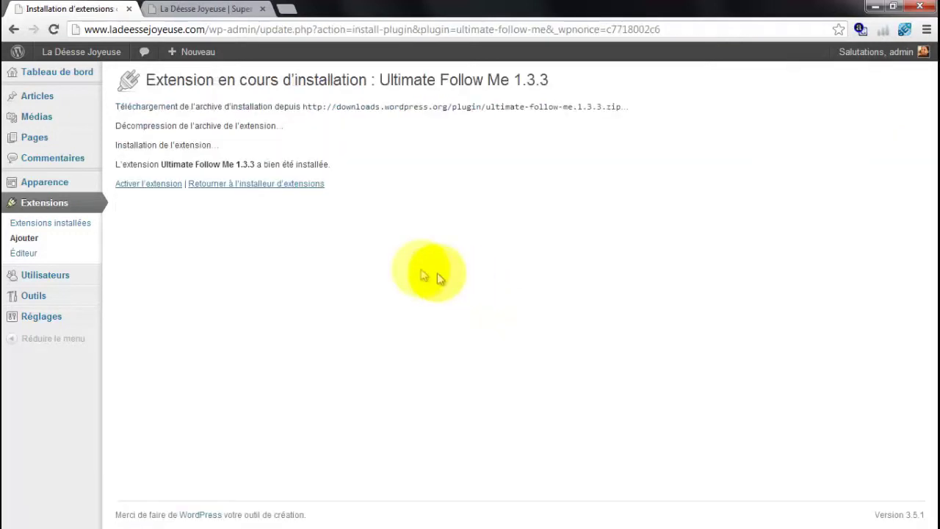
click(138, 185)
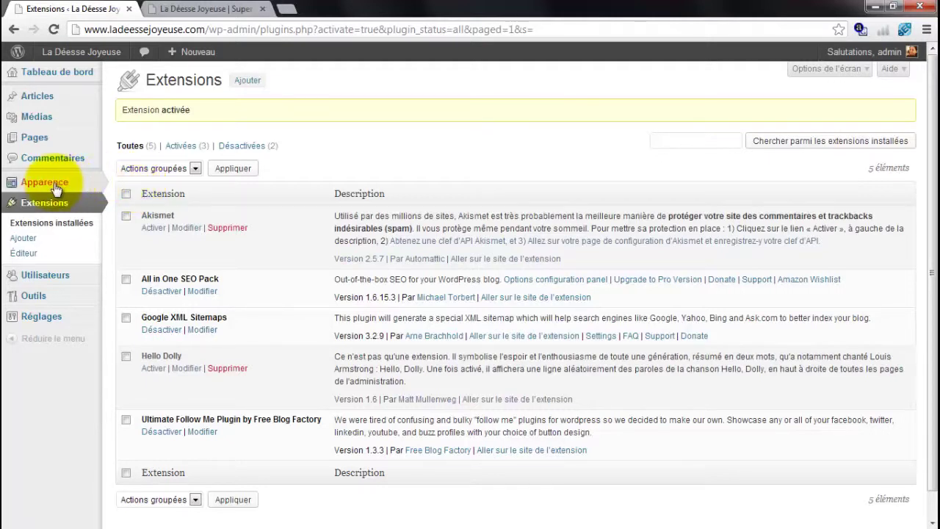
- Add the Ultimate Follow Me widget above Recherche in the Colonne principale widget area
mouse_move(29, 184)
click(124, 198)
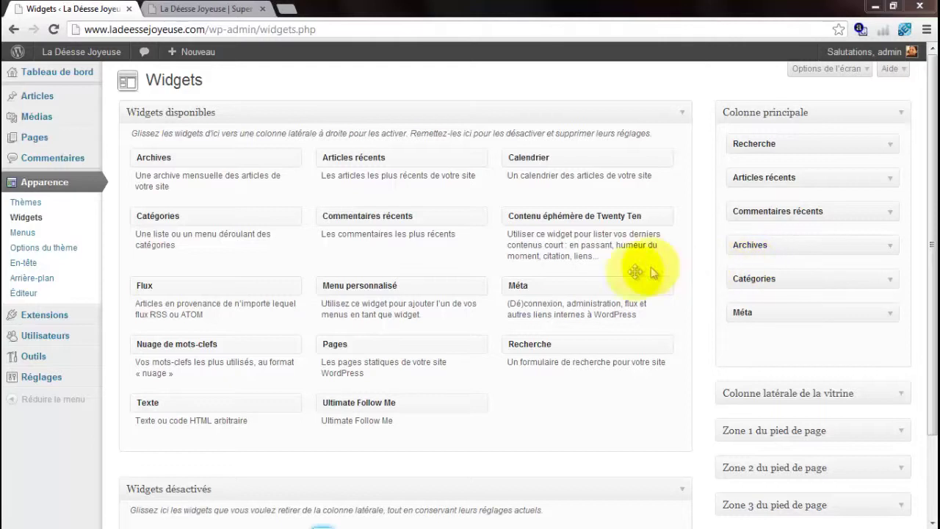
drag(436, 404, 845, 140)
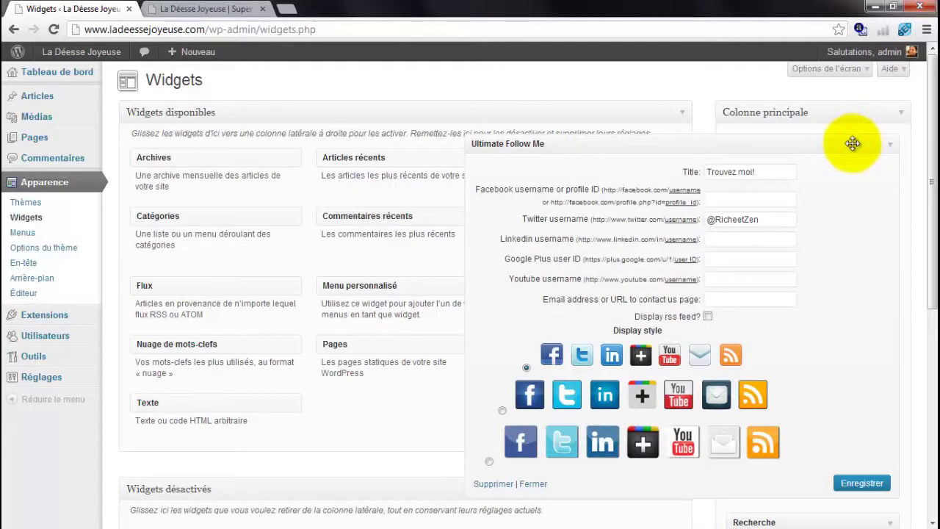
- Select the second icon display style for the Ultimate Follow Me widget, save its settings and collapse it
click(890, 145)
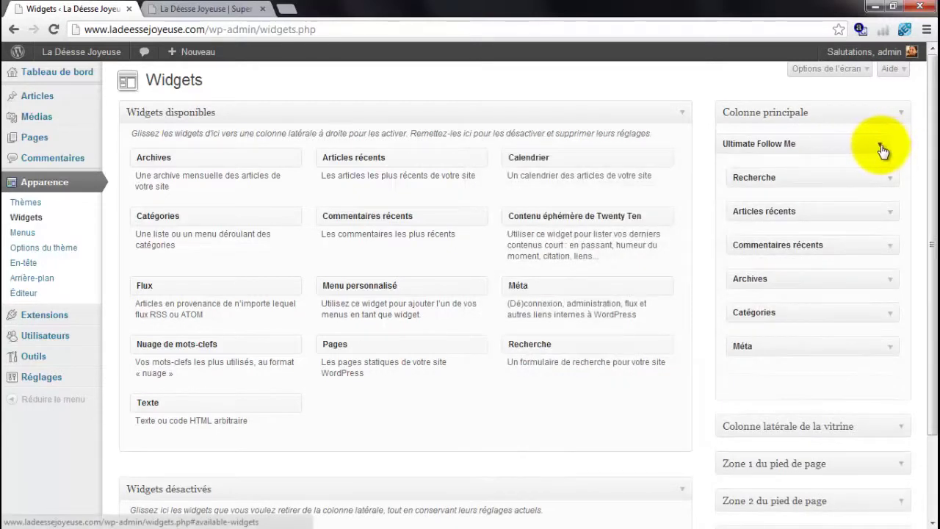
click(882, 148)
click(776, 217)
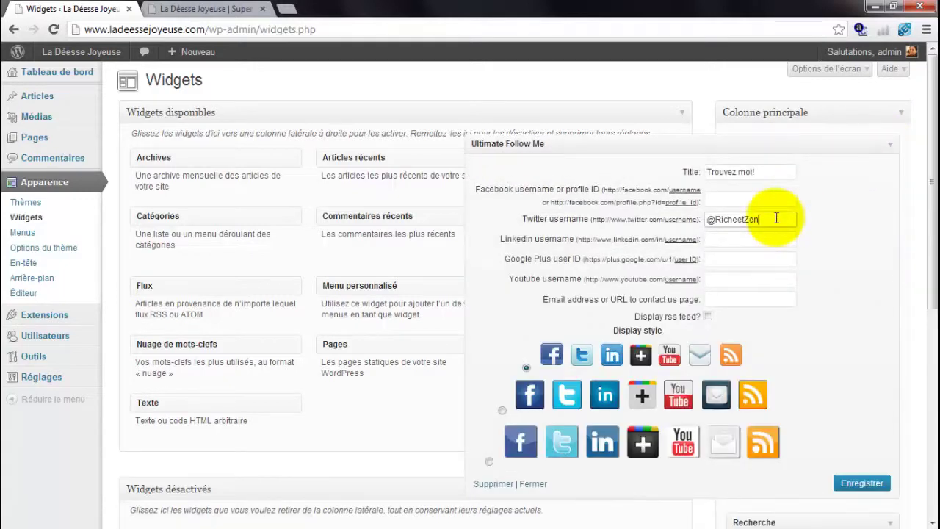
click(503, 410)
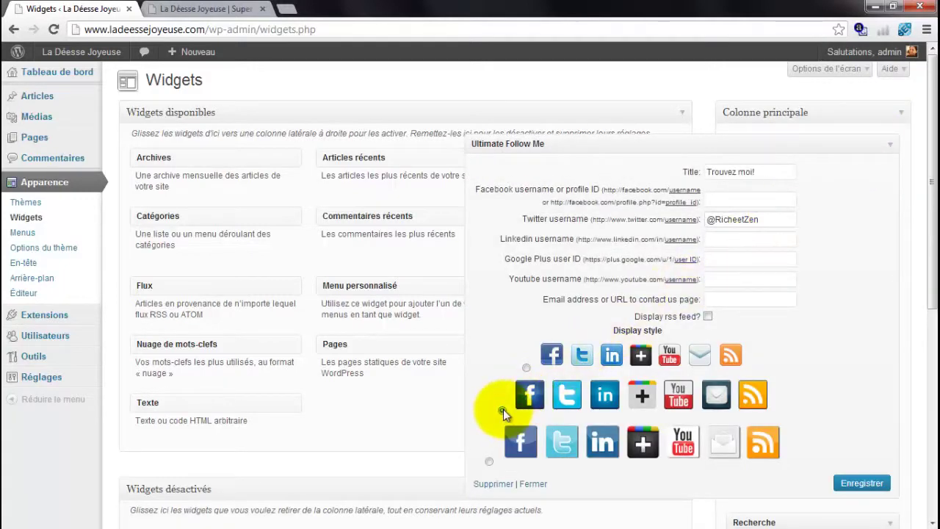
click(864, 486)
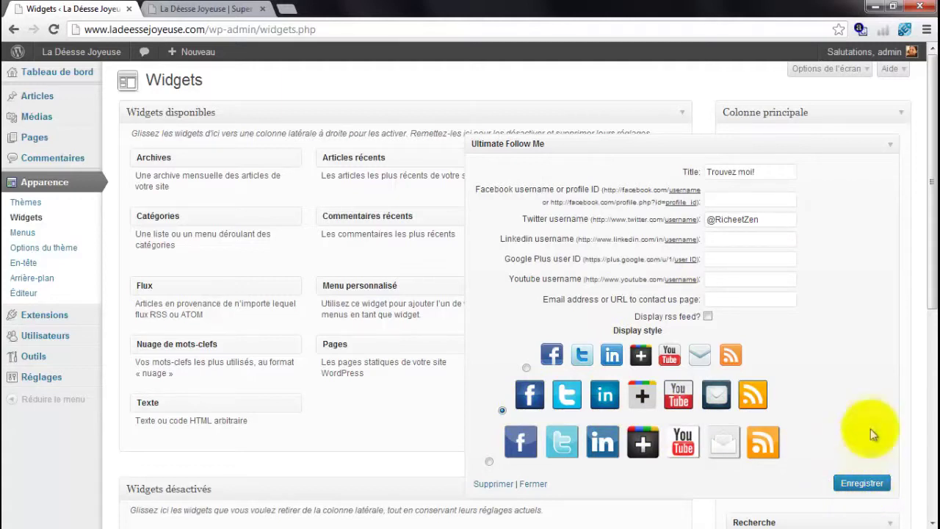
click(889, 147)
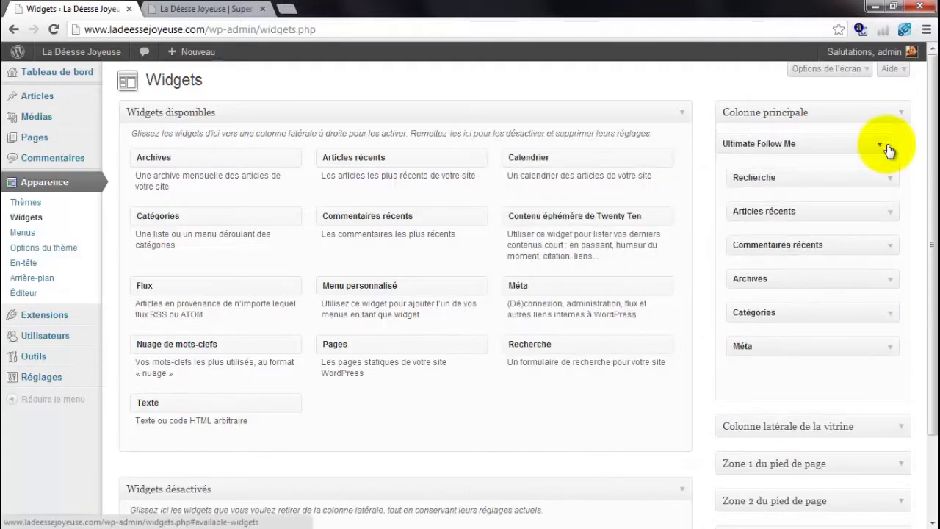
- Remove Recherche, Articles récents, Commentaires récents, Archives, Catégories and Méta from Colonne principale, keeping only Ultimate Follow Me
drag(856, 179, 653, 199)
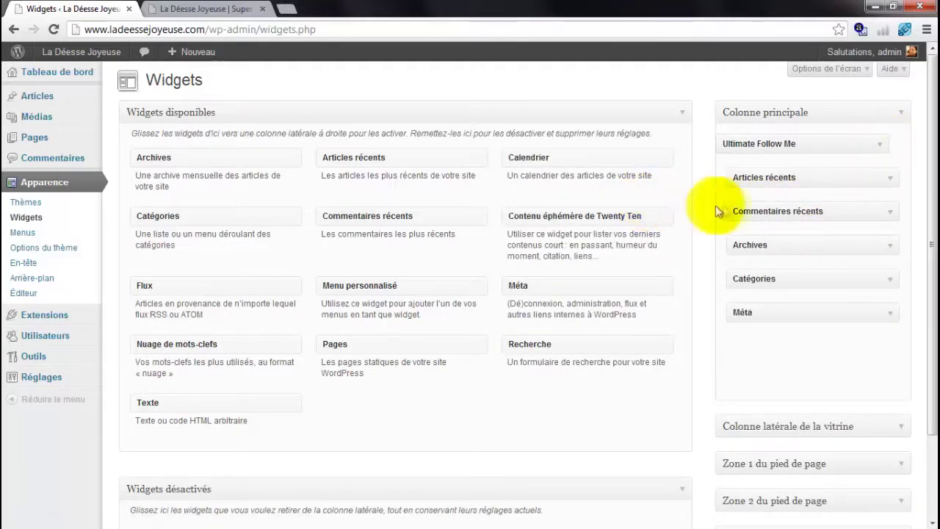
drag(828, 178, 577, 201)
drag(814, 178, 654, 189)
drag(816, 179, 533, 196)
- Reload the La Déesse Joyeuse home page to check the follow widget in its sidebar
click(237, 10)
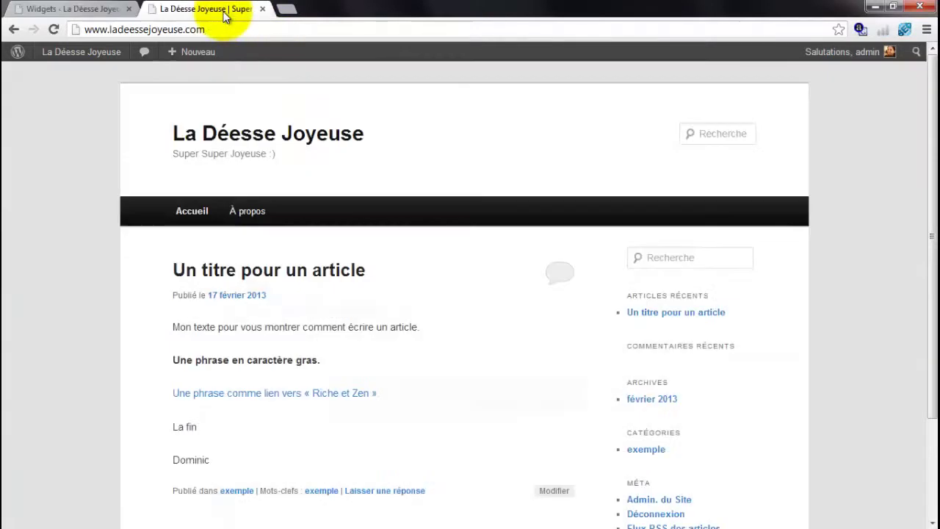
right_click(422, 279)
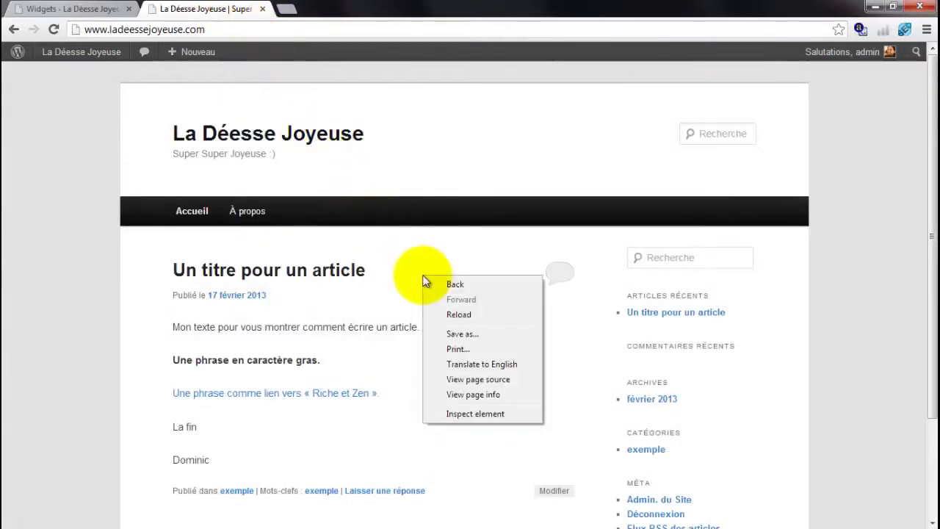
click(470, 316)
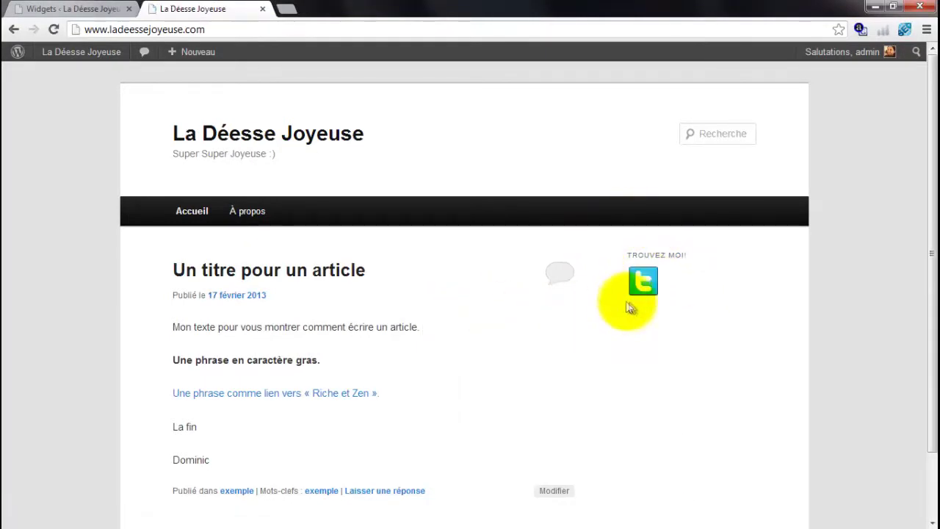
- Generate the site's first sitemap from the XML-Sitemap settings in the WordPress administration
click(72, 10)
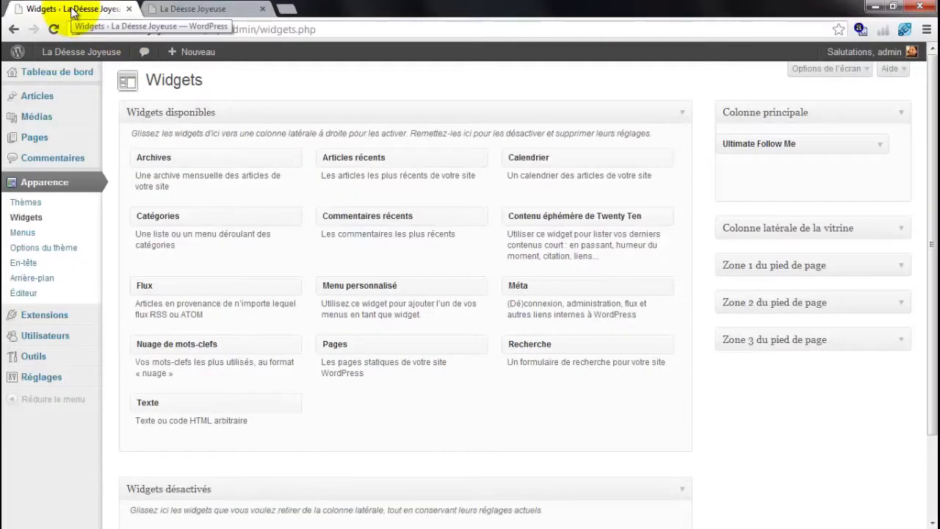
click(50, 379)
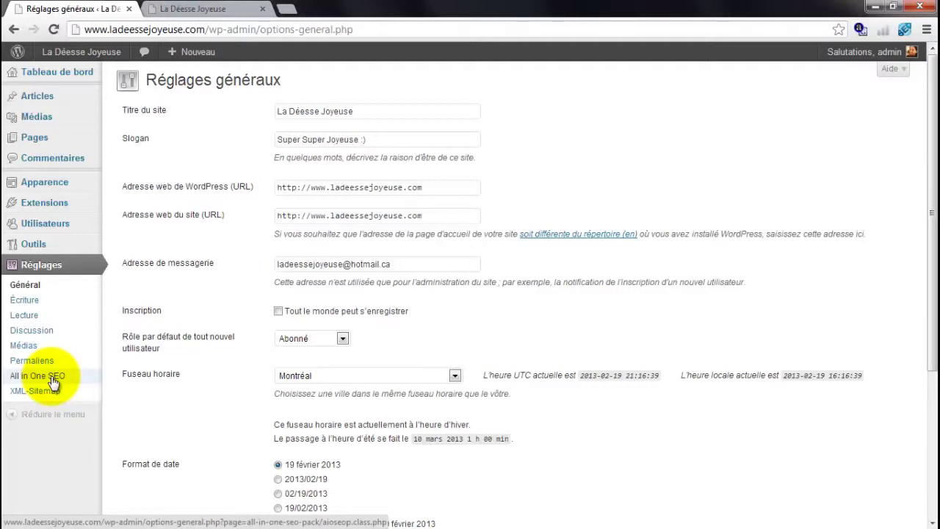
click(38, 396)
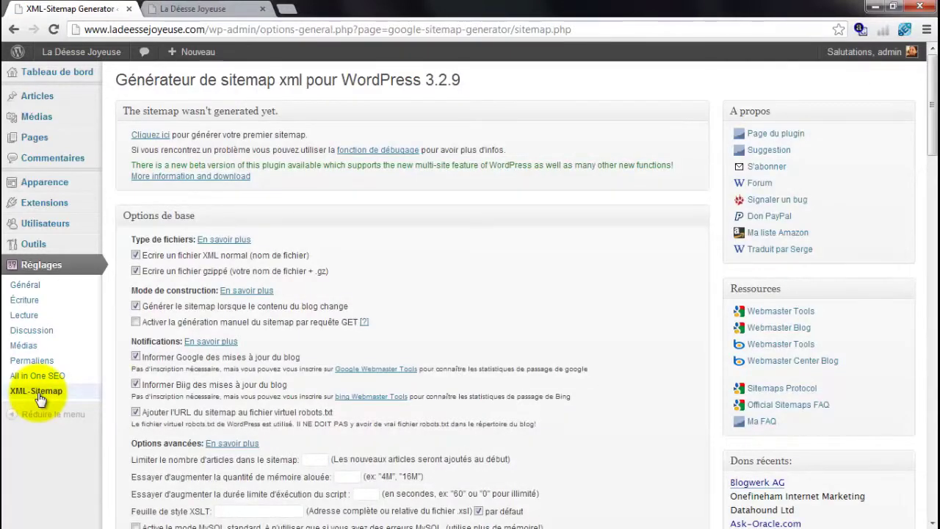
click(142, 138)
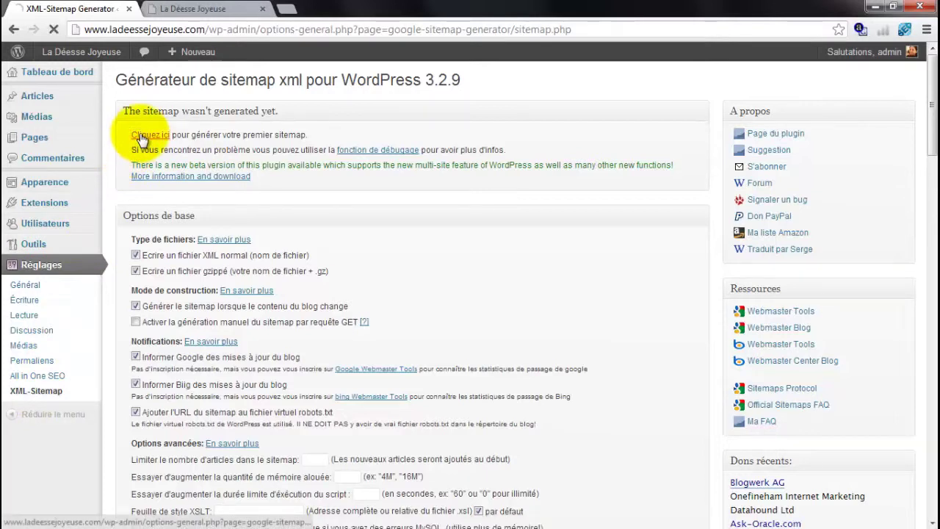